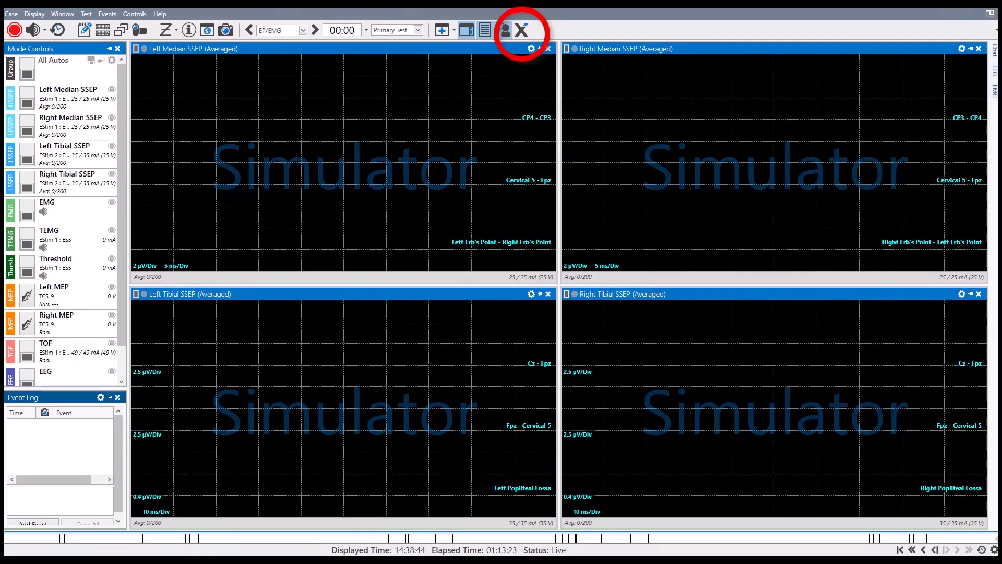
Open the CadX input mapping and set the simulated site of Cortical Module input E3 (CP3) to Anterior
left_click(520, 31)
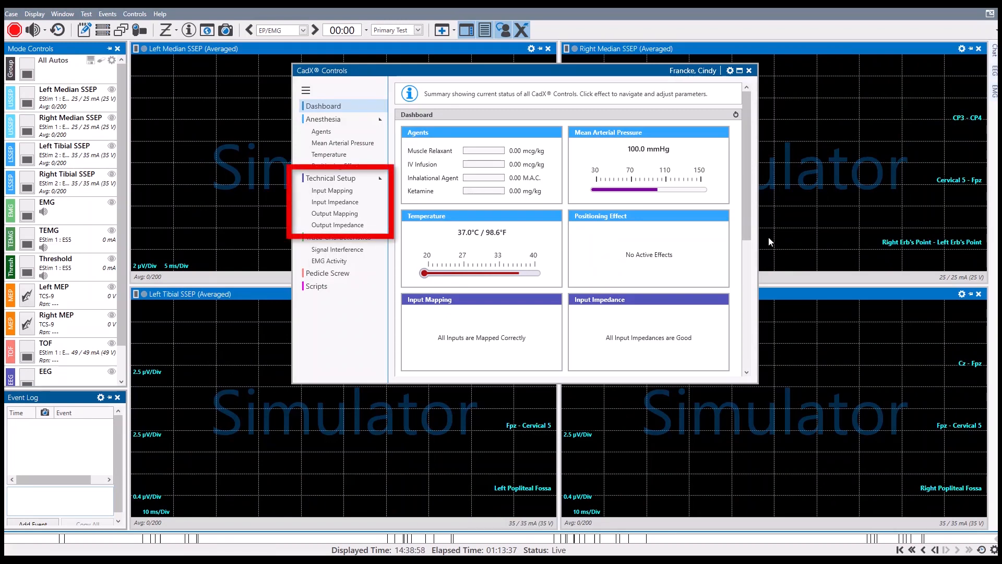
left_click(344, 195)
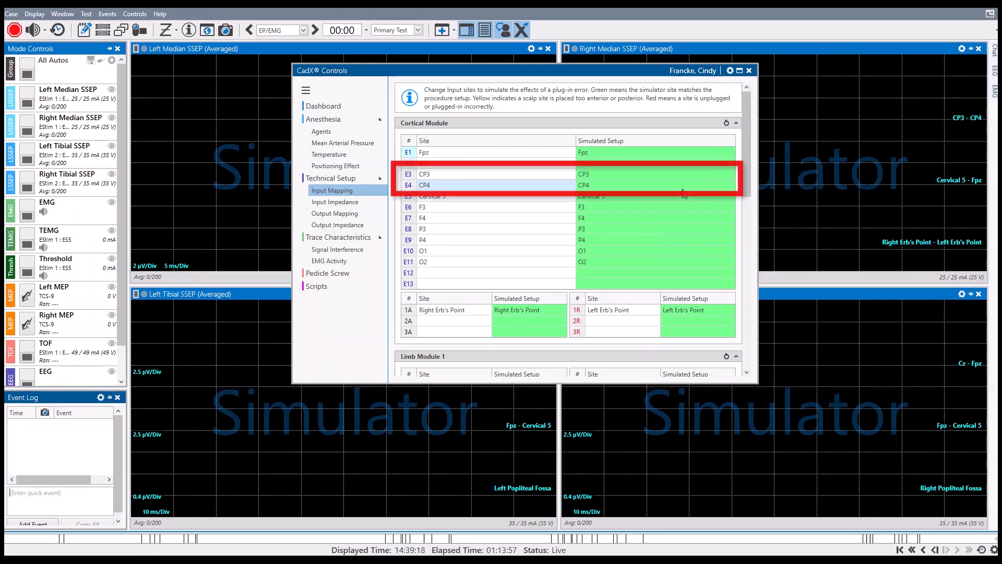
left_click(678, 174)
left_click(722, 173)
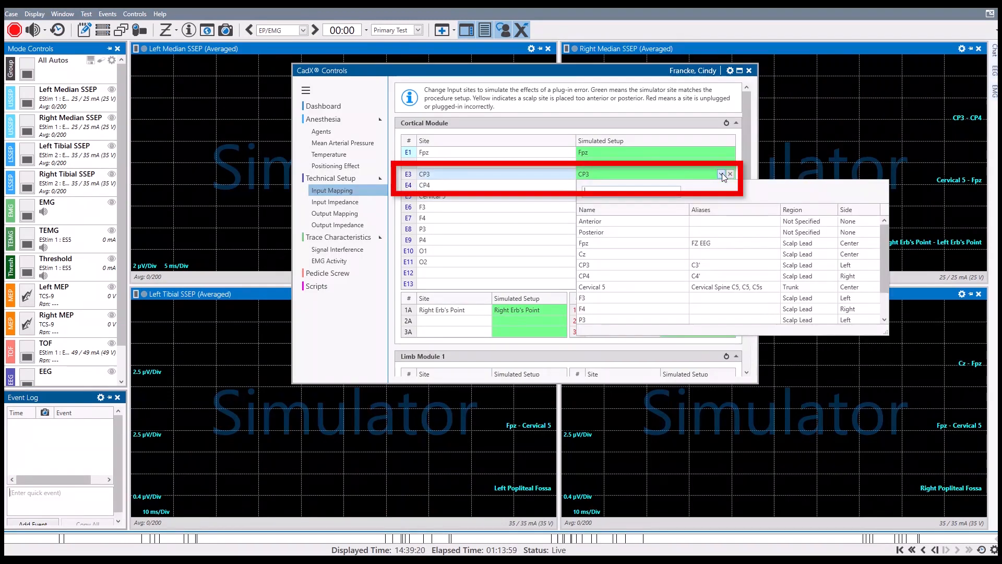
left_click(651, 226)
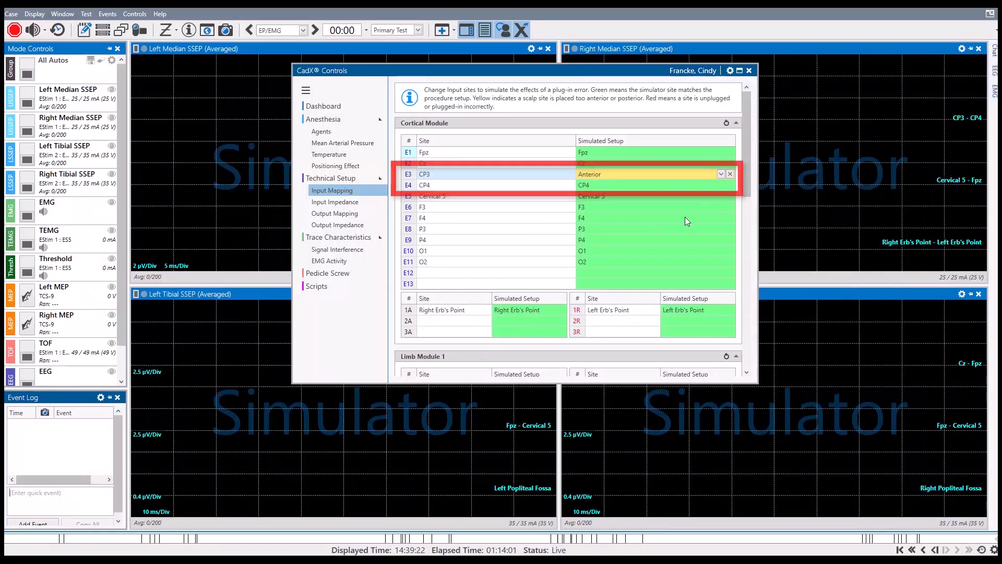
Change the simulated site of E3 to Posterior and simulate the input as unplugged
left_click(721, 174)
left_click(647, 232)
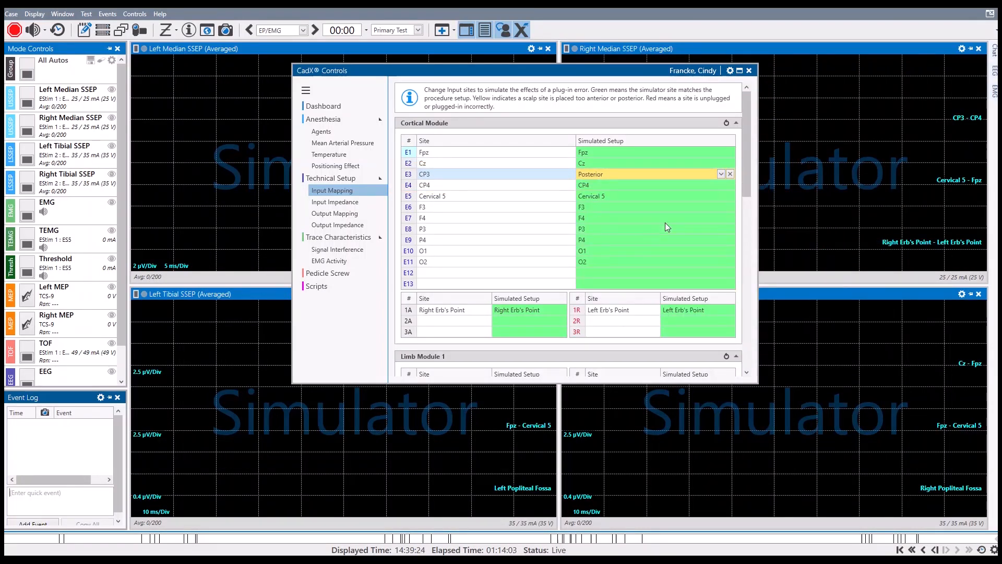
left_click(731, 174)
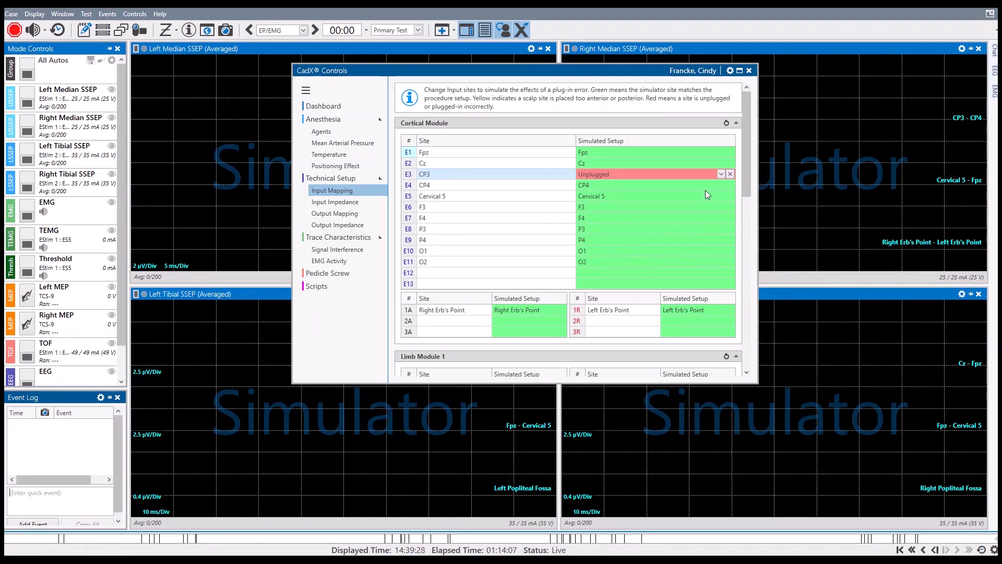
Swap the simulated scalp sites by assigning CP4 to E3 and CP3 to E4, and close the CadX controls
left_click(722, 174)
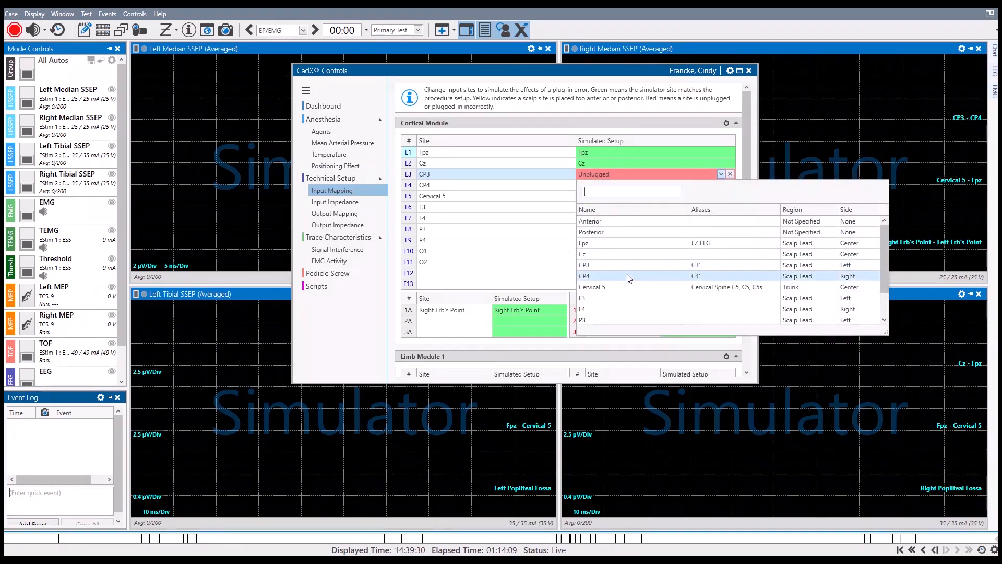
left_click(627, 280)
left_click(719, 184)
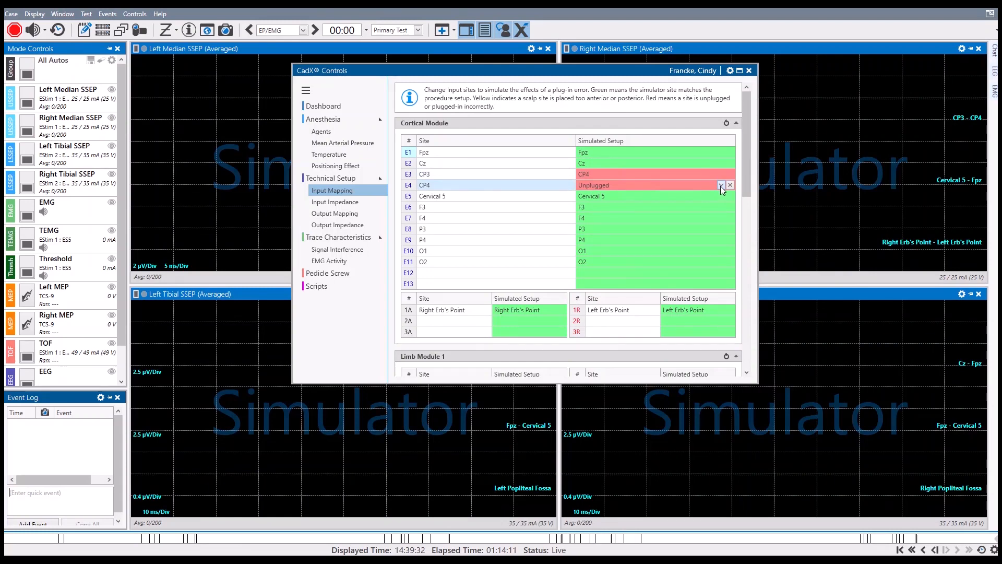
left_click(720, 186)
left_click(650, 275)
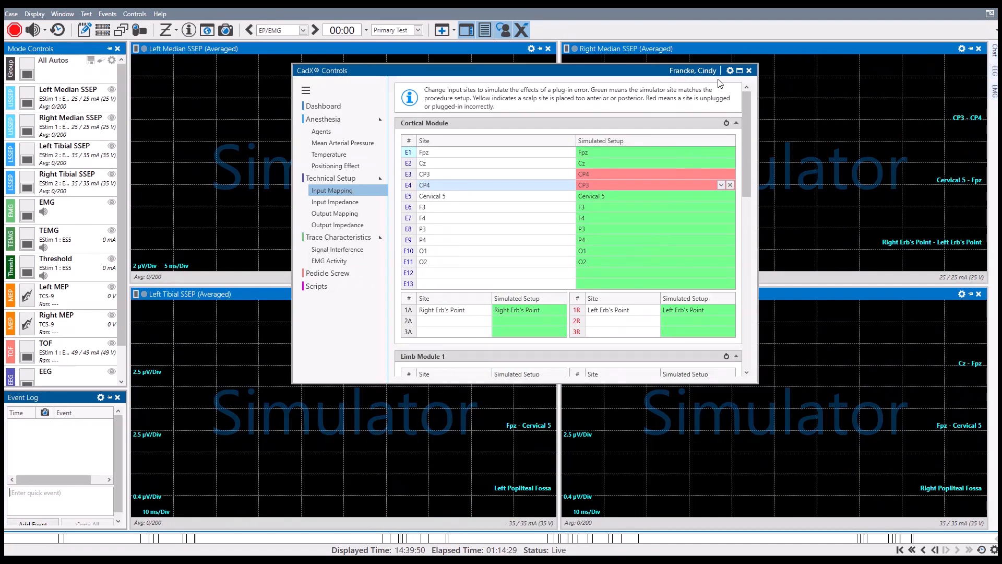
left_click(750, 71)
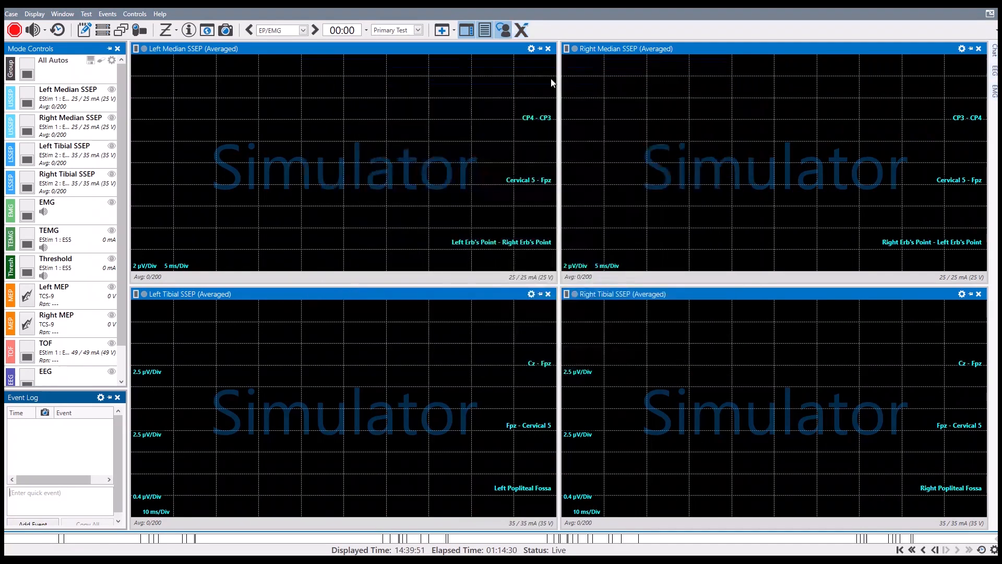
Run the All Autos group and inspect the P22 and N20 markers on the Left Median SSEP's CP4 - CP3 trace
left_click(28, 72)
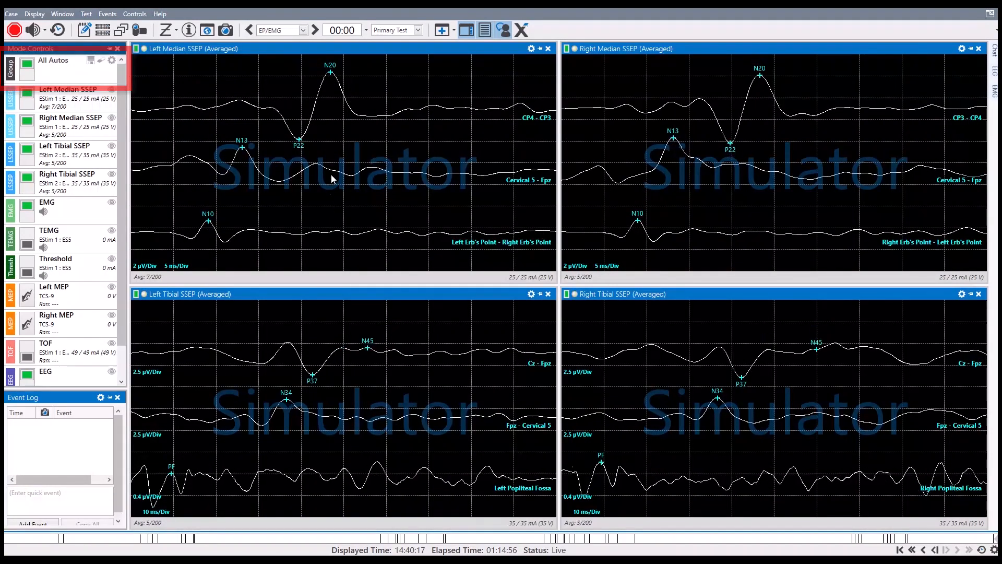
left_click(299, 138)
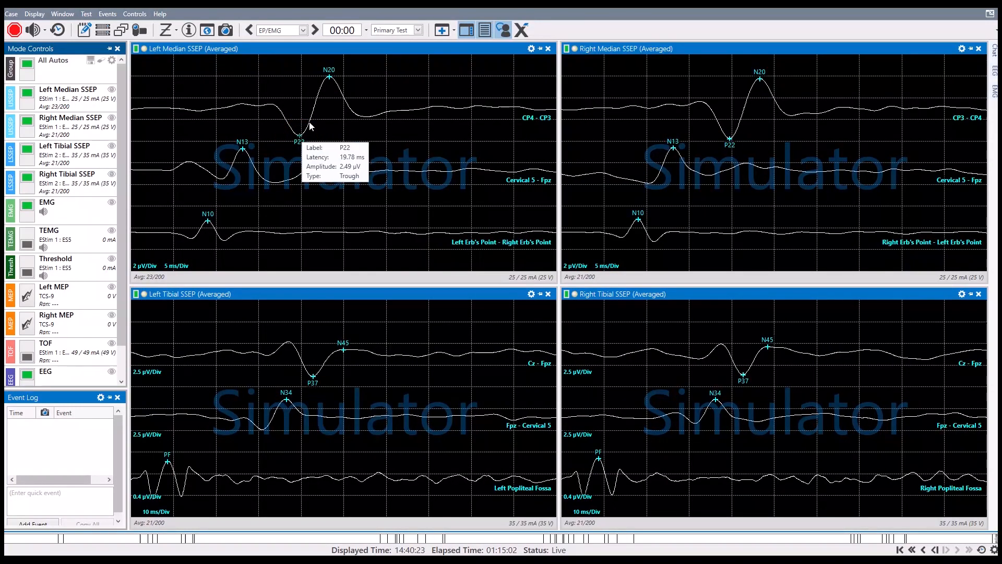
left_click(329, 78)
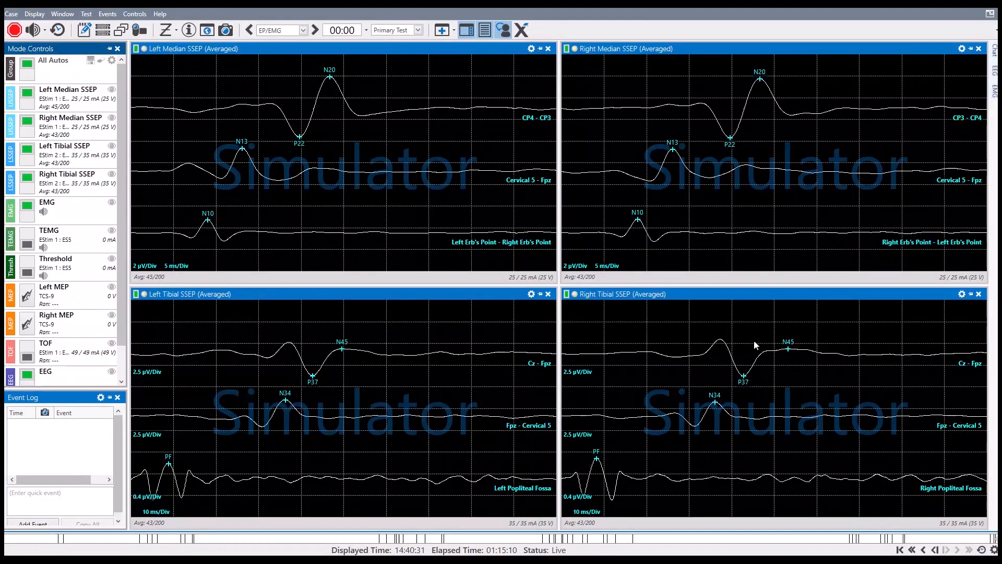
Reset the Cortical Module's simulated input sites to match the procedure setup and briefly rerun the All Autos group
left_click(521, 30)
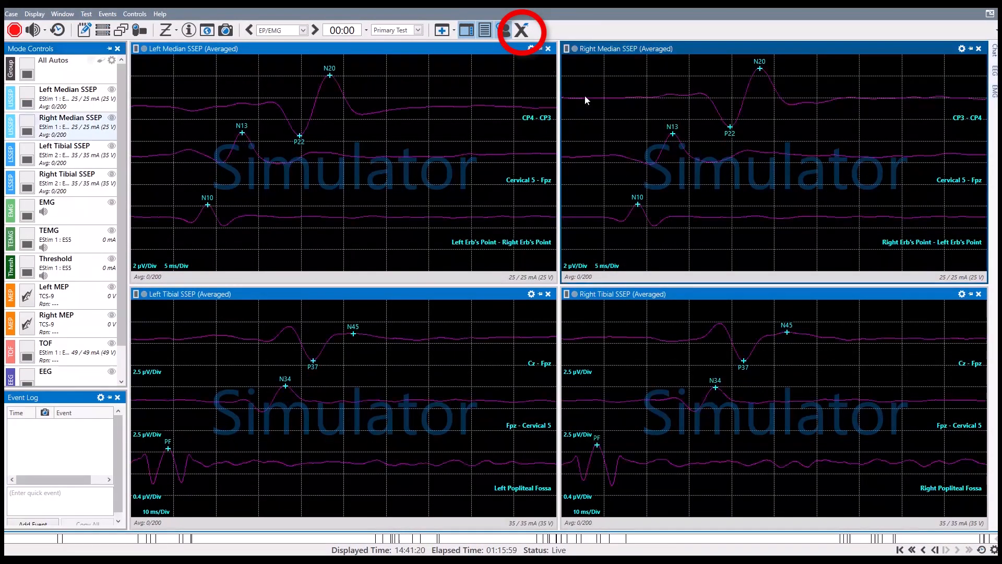
left_click(521, 30)
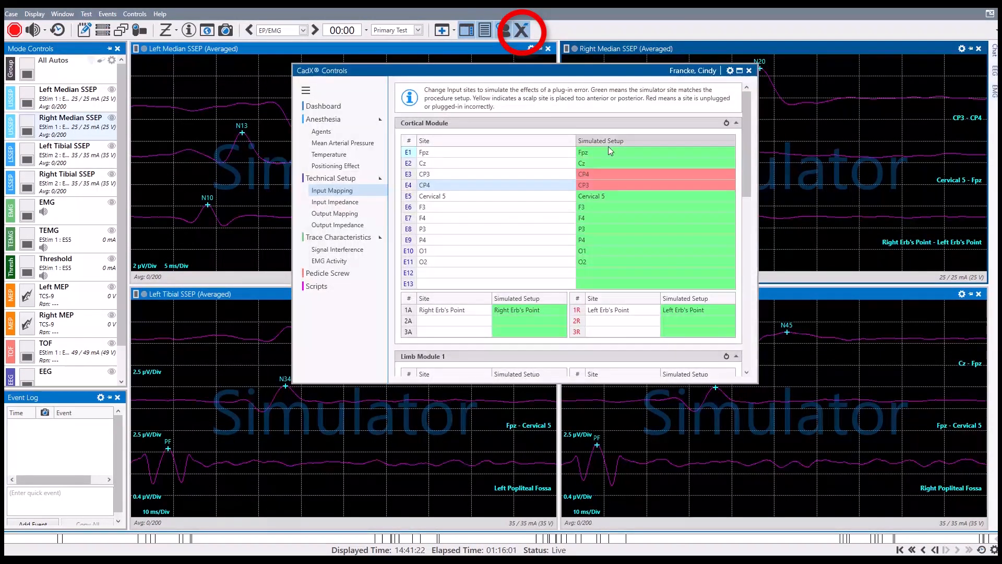
left_click(725, 126)
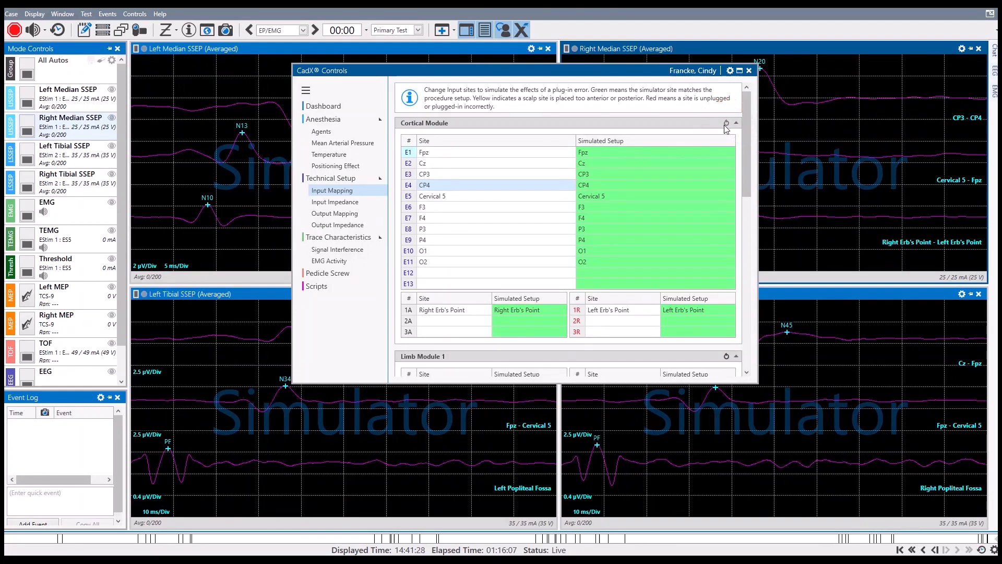
left_click(749, 71)
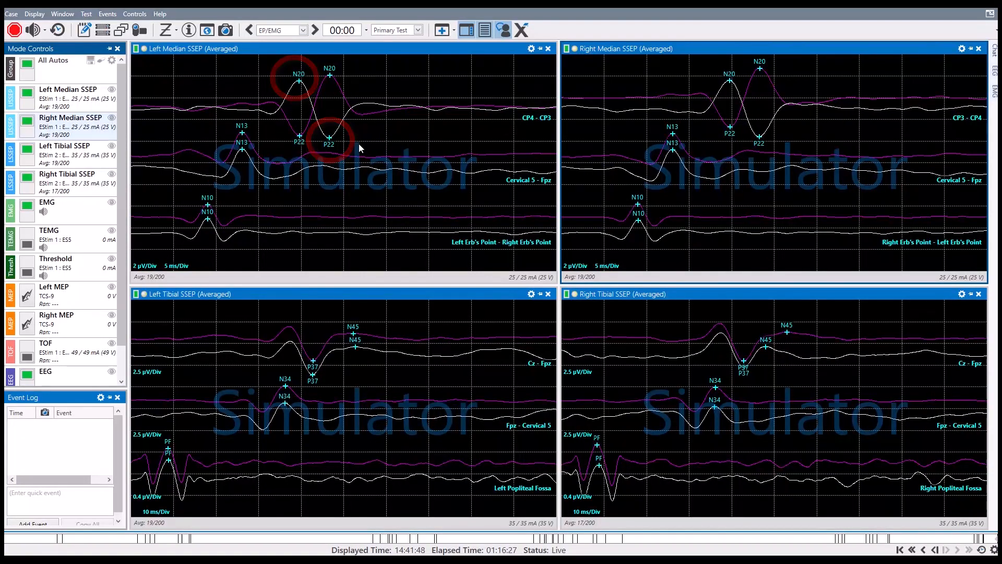
left_click(23, 66)
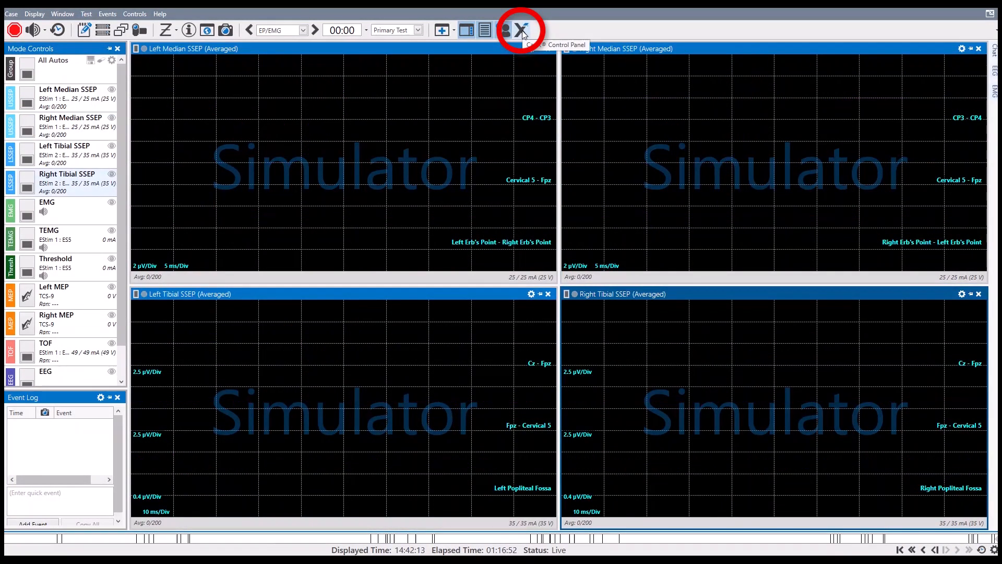
Swap the median outputs in Limb Module 1's output mapping: Right Median act/ref pair (+) on ES1, Left Median act/ref pair (+) on ES2
left_click(522, 30)
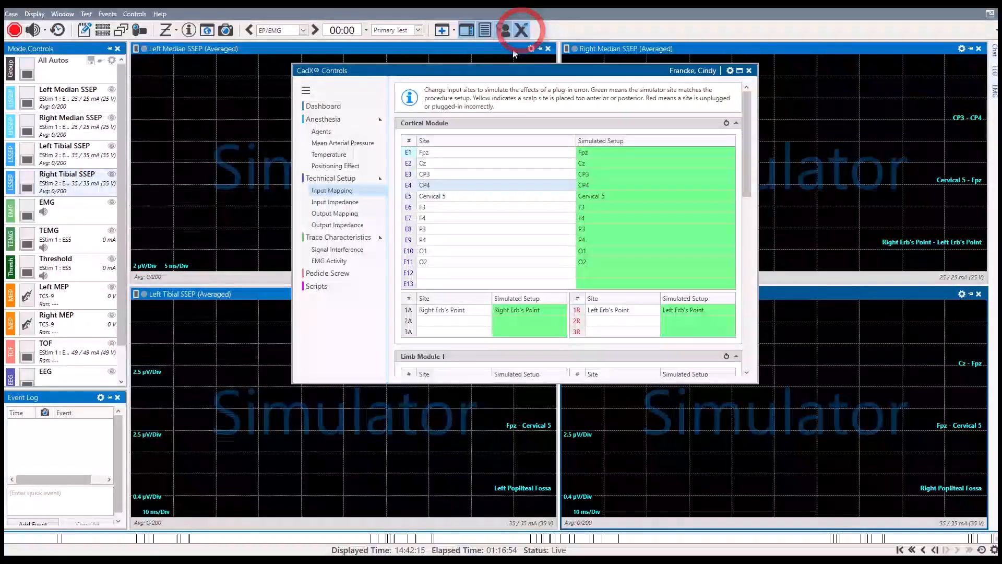
left_click(341, 215)
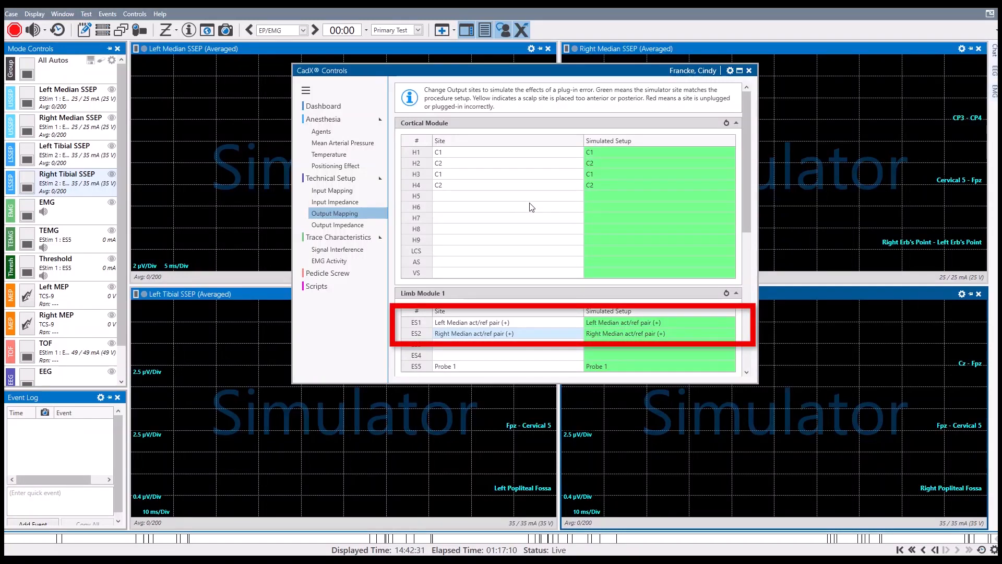
left_click(676, 321)
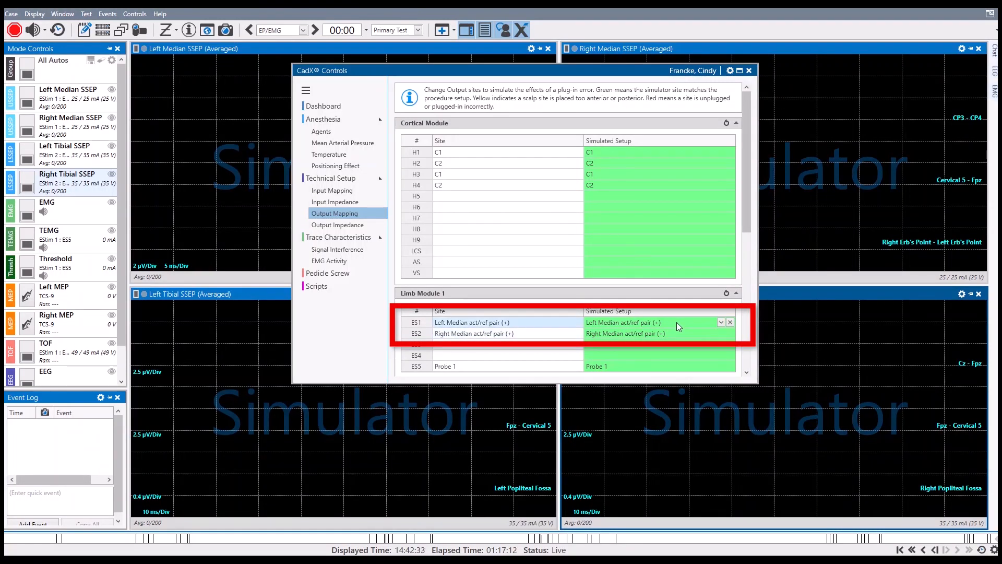
left_click(721, 322)
left_click(657, 426)
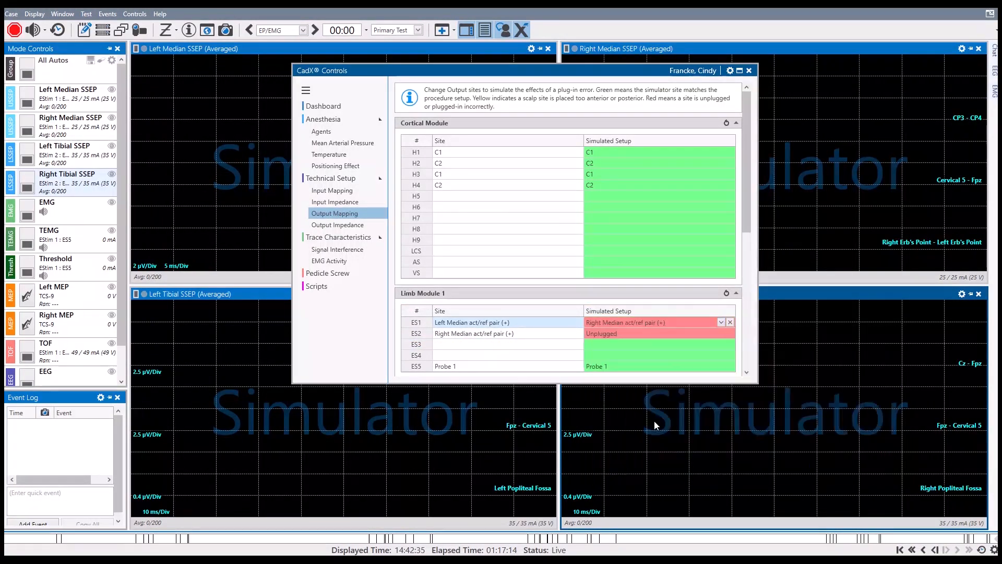
left_click(710, 335)
left_click(722, 333)
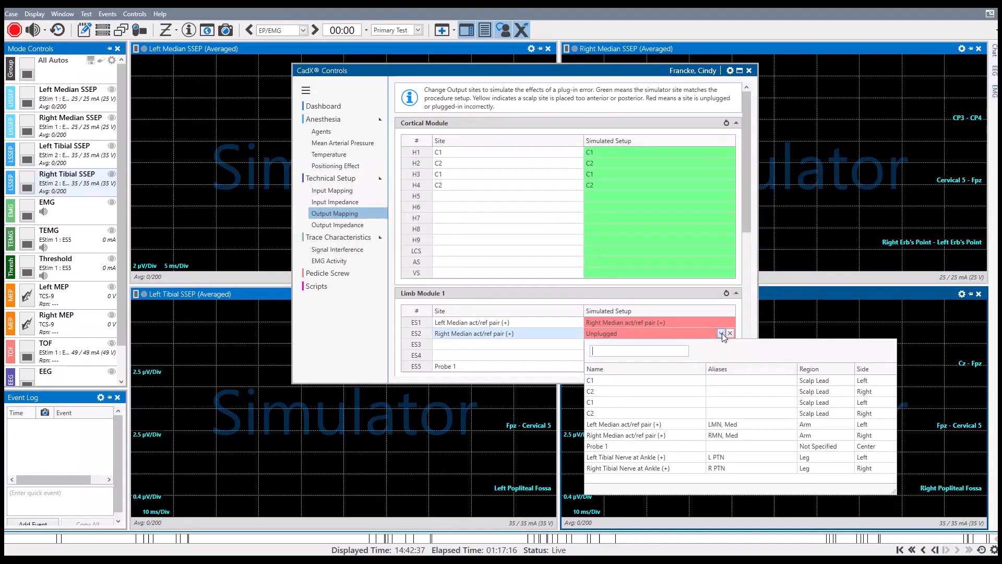
left_click(690, 424)
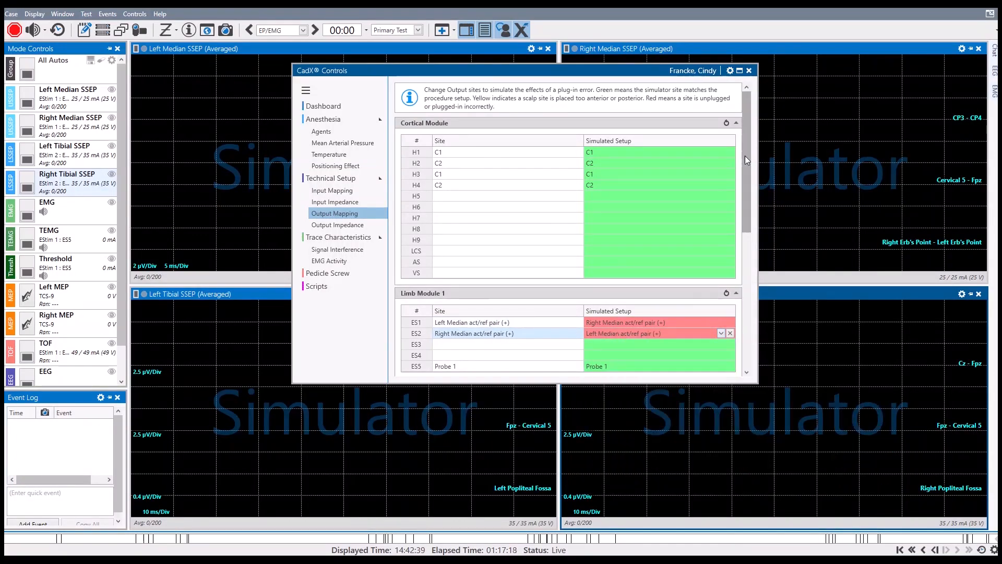
left_click(749, 70)
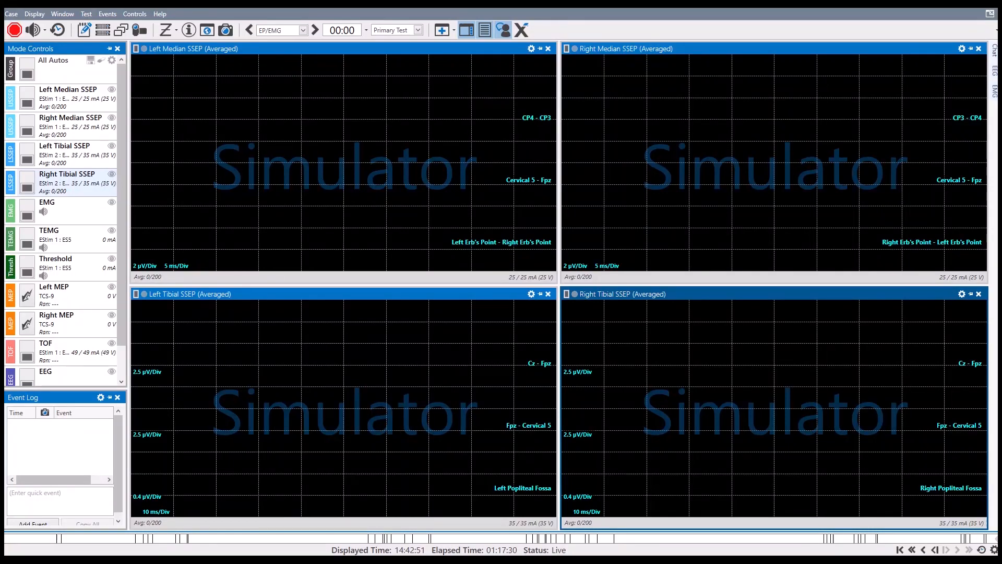
Run the All Autos group, inspect the P22 and N20 markers on the Left Median SSEP's CP4 - CP3 trace, and stop the group
left_click(29, 74)
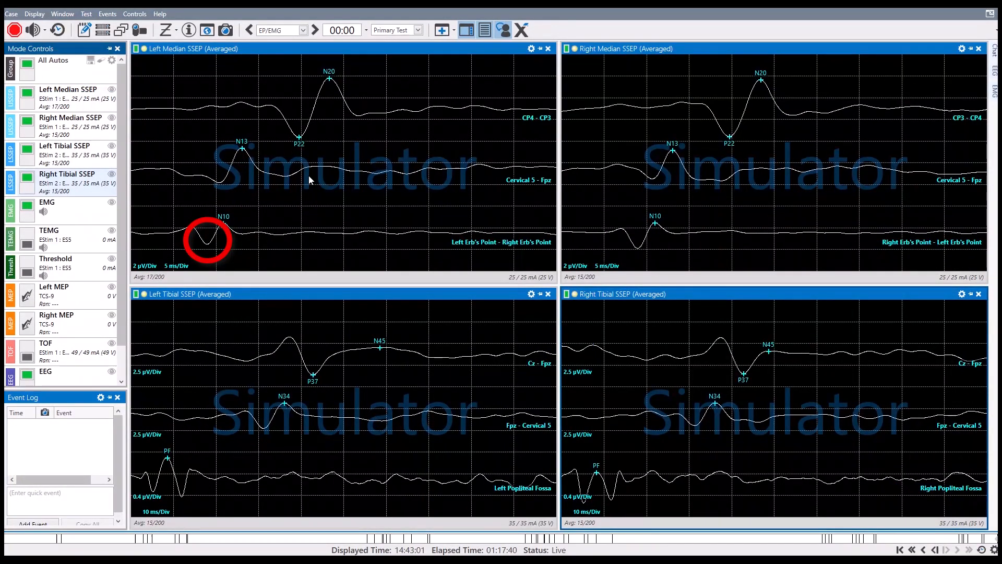
mouse_move(298, 137)
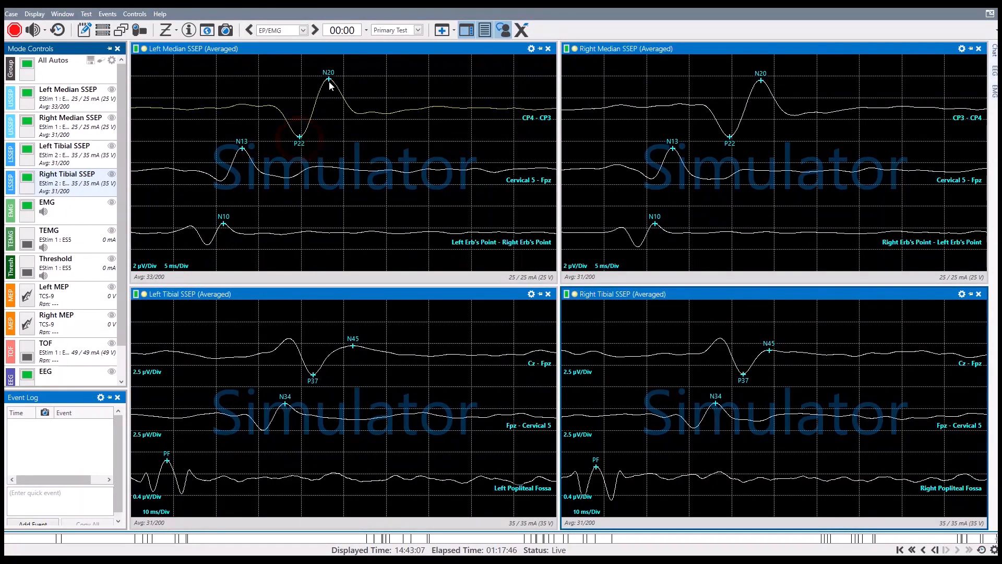
mouse_move(329, 81)
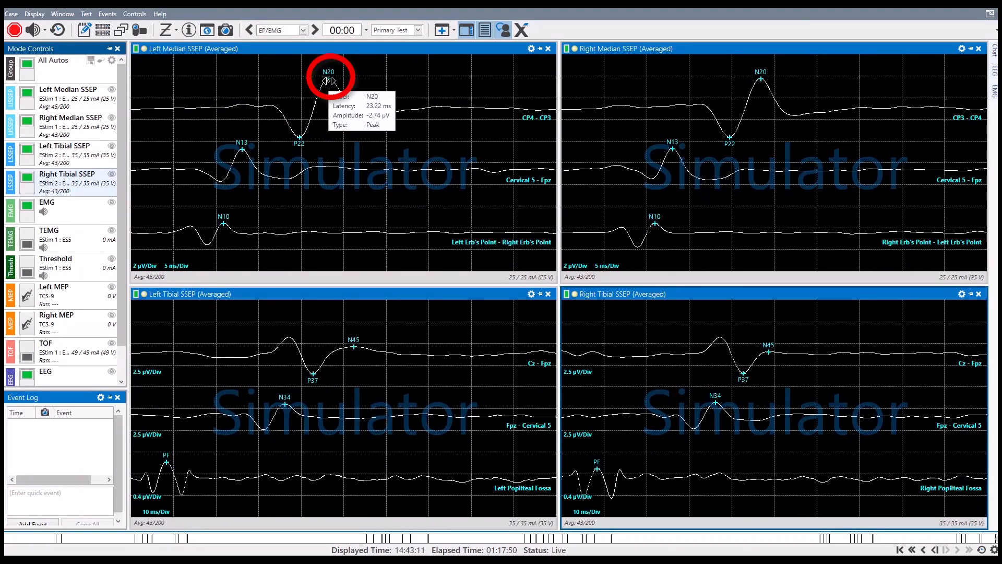
left_click(24, 66)
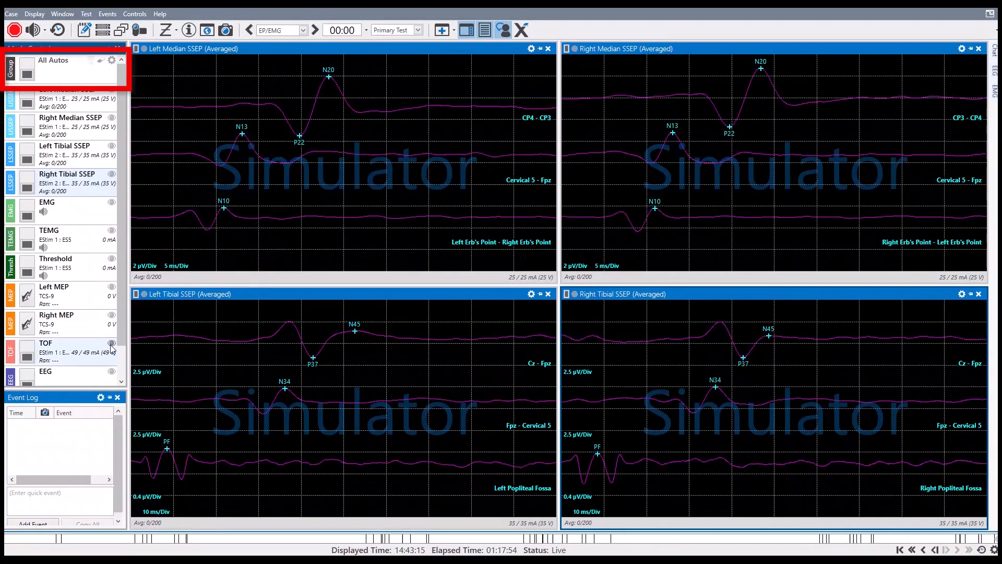
Run the TOF test and move the Left Abductor Pollicis Brevis trace down to the middle of the graph
left_click(98, 352)
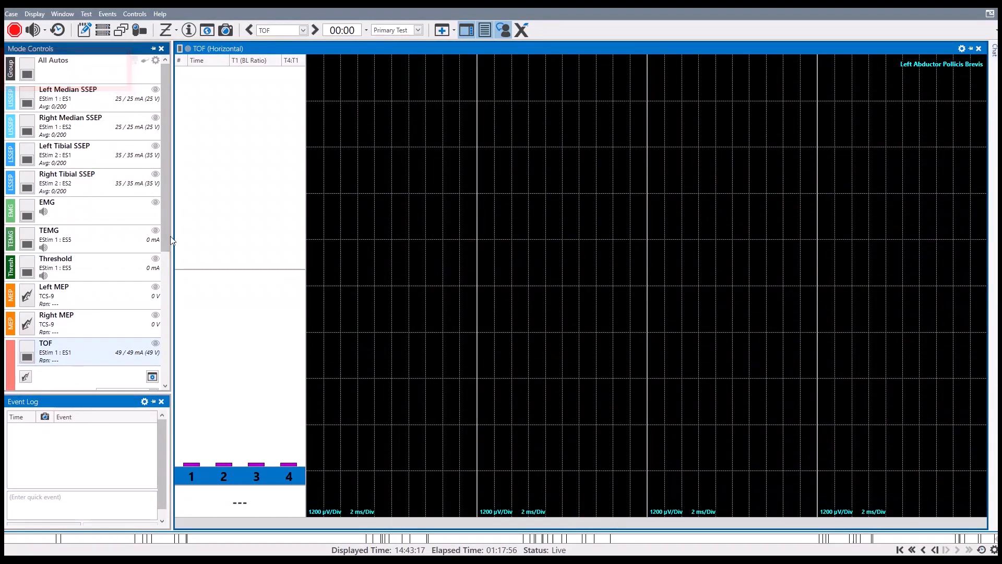
left_click_drag(167, 234, 165, 313)
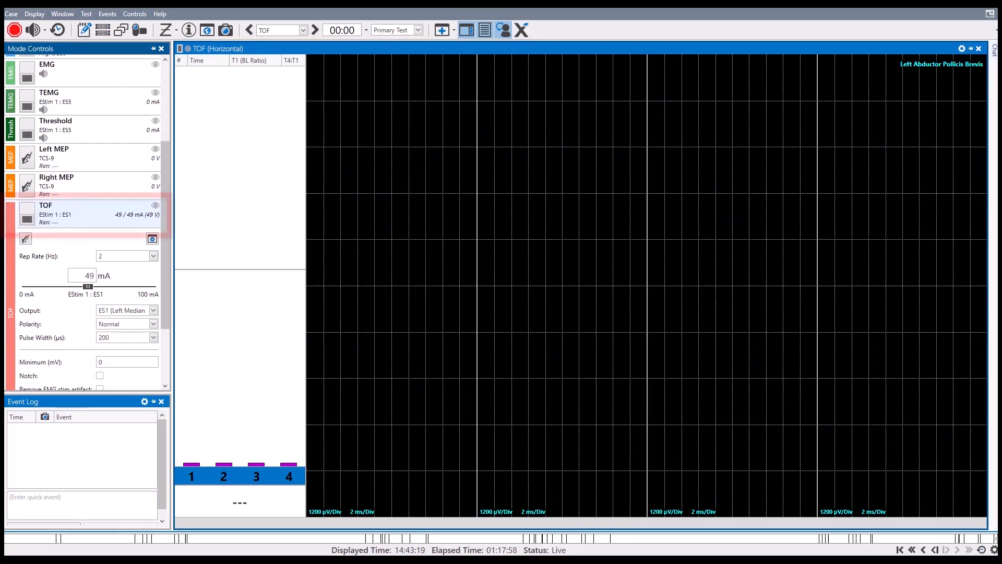
left_click(27, 218)
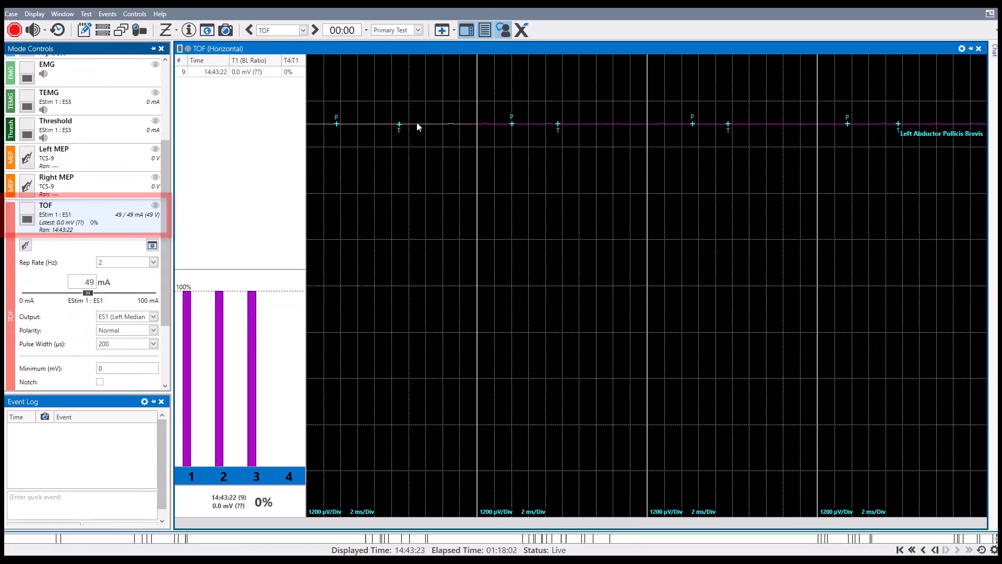
left_click_drag(416, 126, 433, 269)
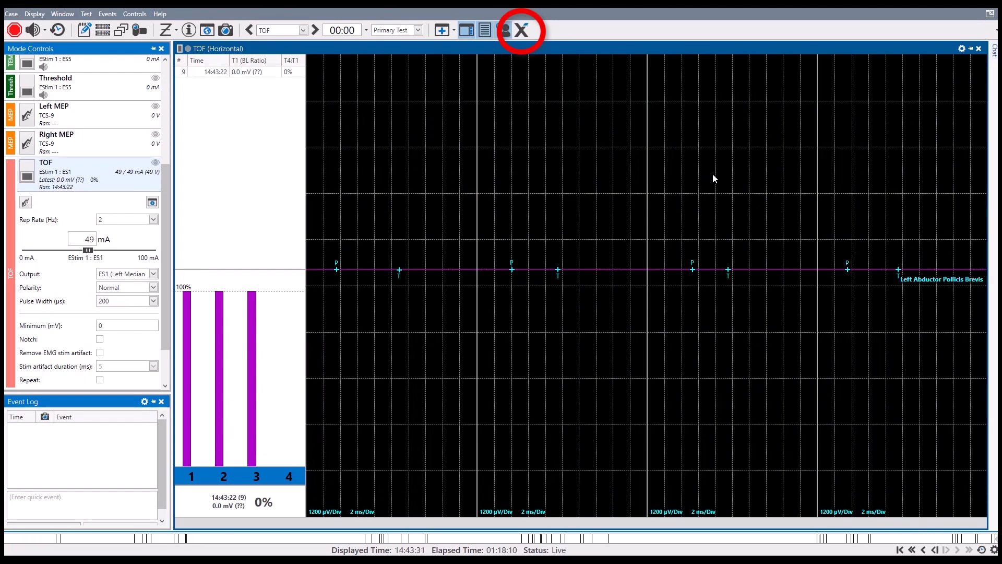
Reset Limb Module 1's simulated output sites to match the procedure setup and close the CadX controls
left_click(520, 31)
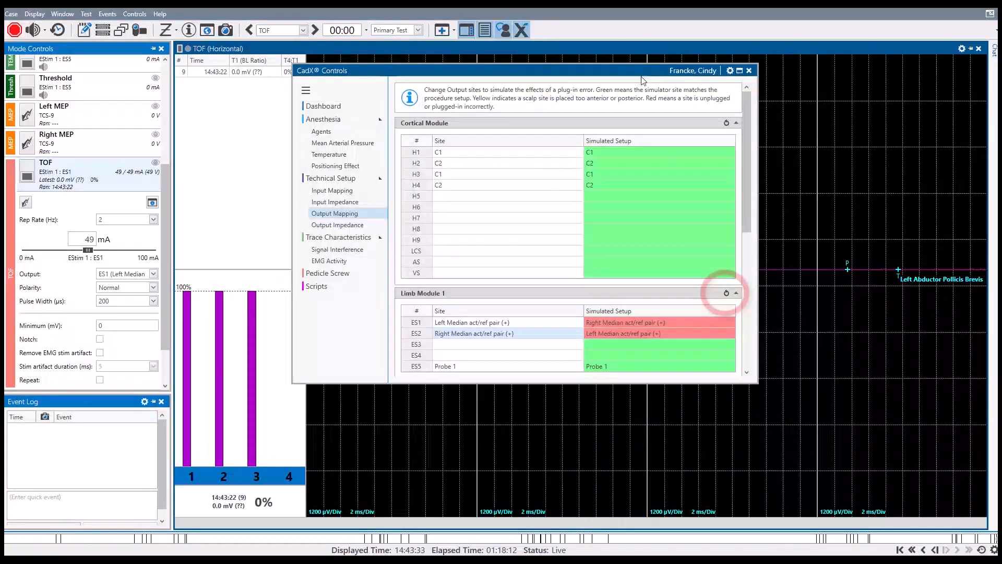
left_click(726, 293)
left_click(750, 71)
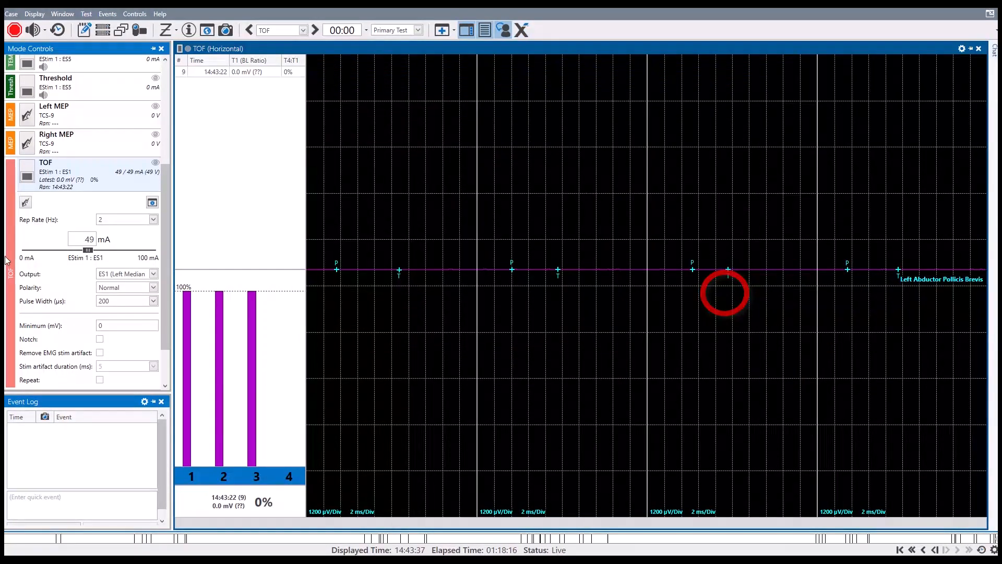
Run the TOF test again on the reset outputs and switch the display to the EP/EMG layout
left_click(29, 174)
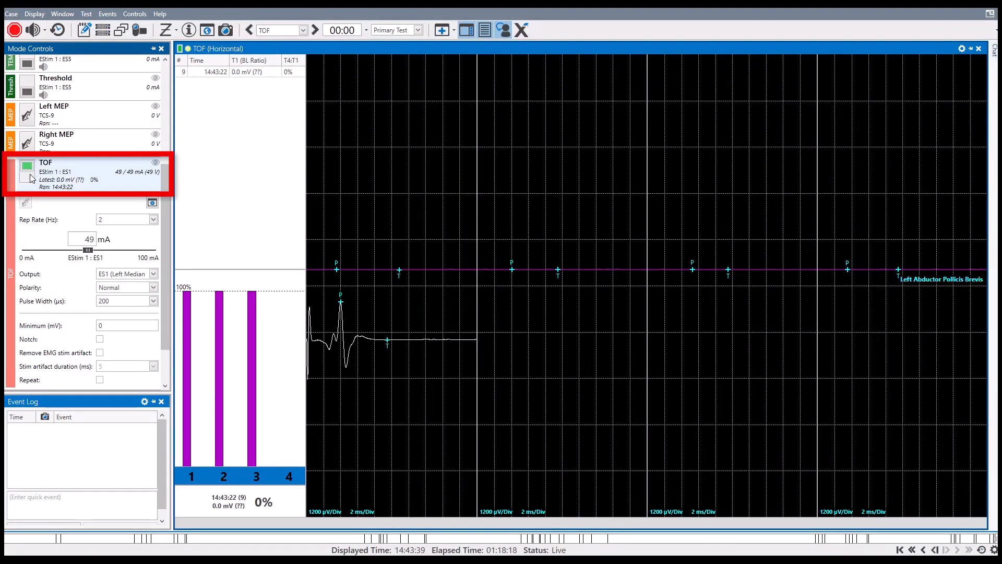
scroll(157, 104, "up", 3)
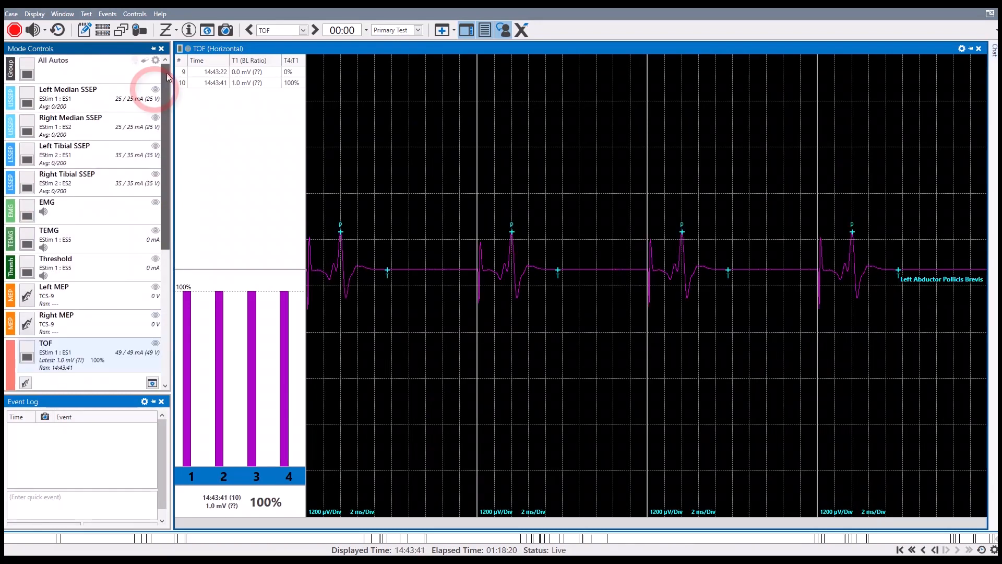
left_click(155, 92)
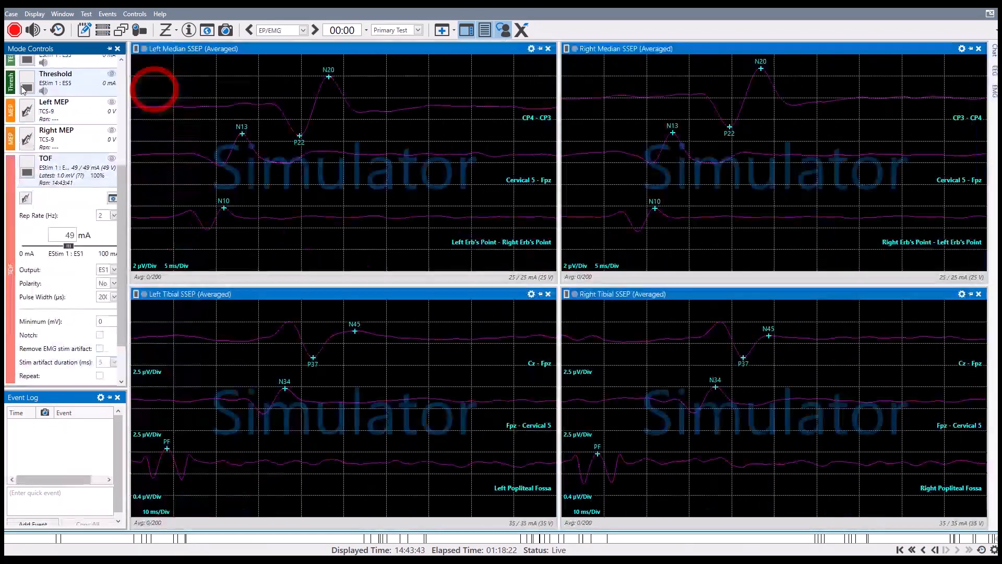
Run the All Autos group and inspect the N20 and P22 markers on the Left Median SSEP's new CP4 - CP3 trace
left_click(23, 78)
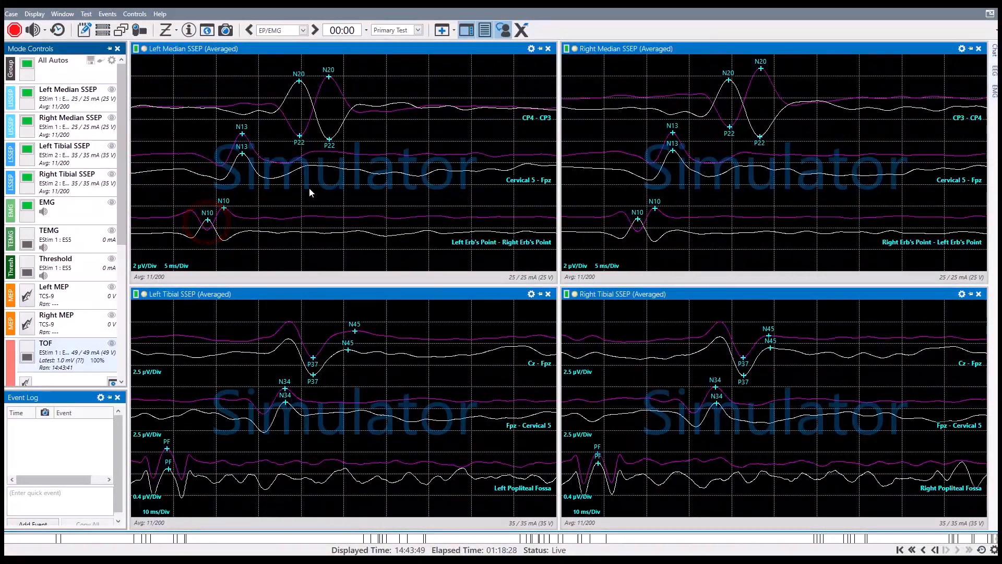
mouse_move(300, 81)
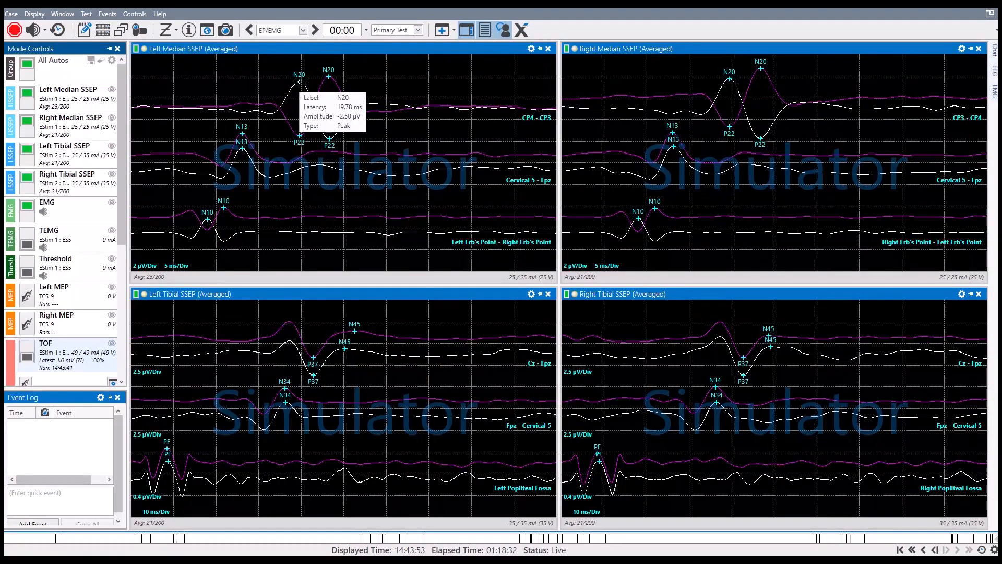
mouse_move(328, 138)
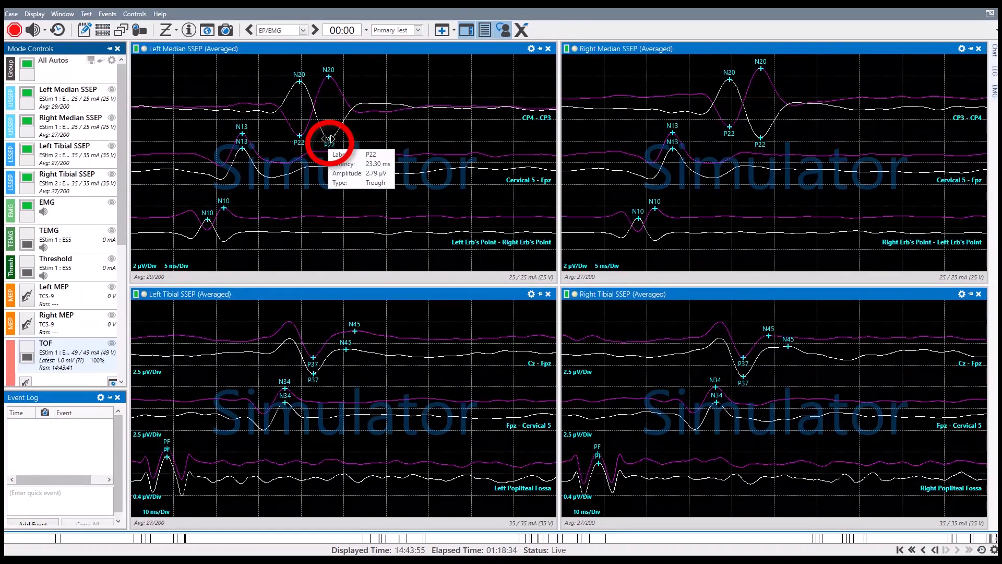